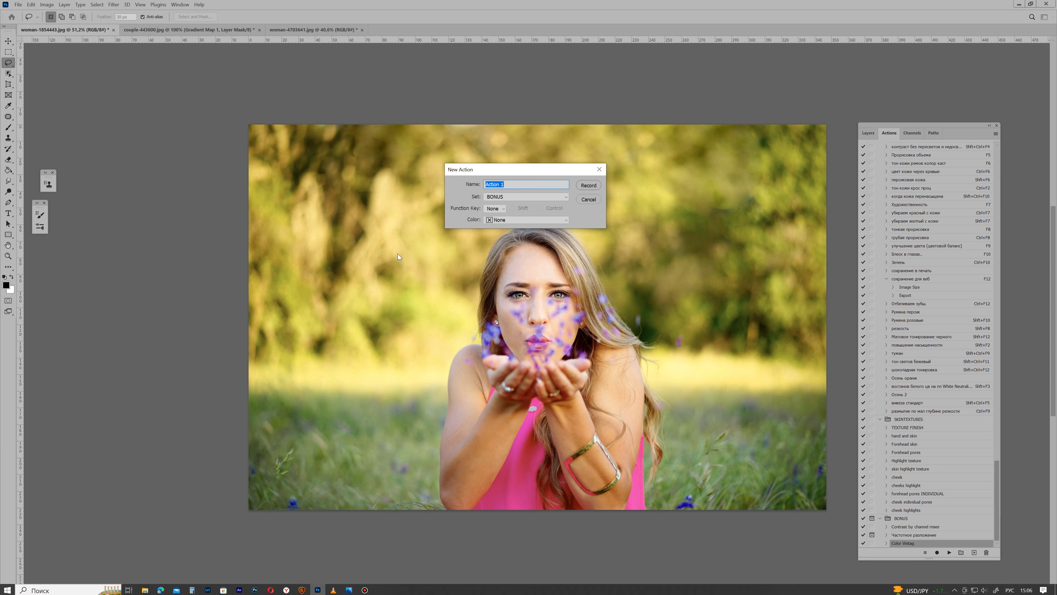
Name the new action "Autumn Color effect" in the BONUS set and start recording it
left_click(513, 181)
key("BackSpace")
key("BackSpace")
key("BackSpace")
key("BackSpace")
key("BackSpace")
key("BackSpace")
key("BackSpace")
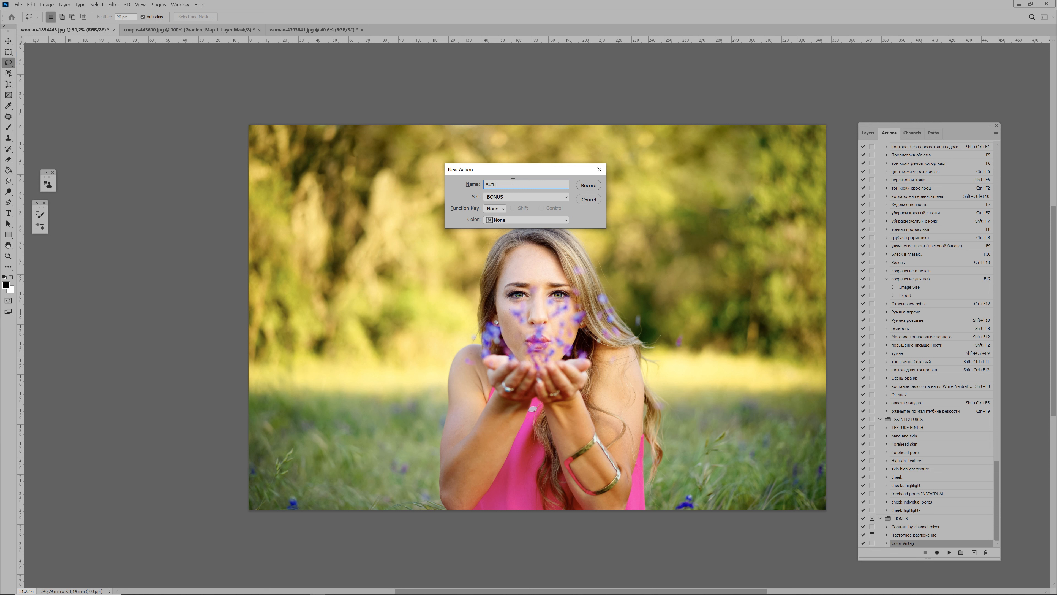
type("Autumm Color")
left_click(587, 186)
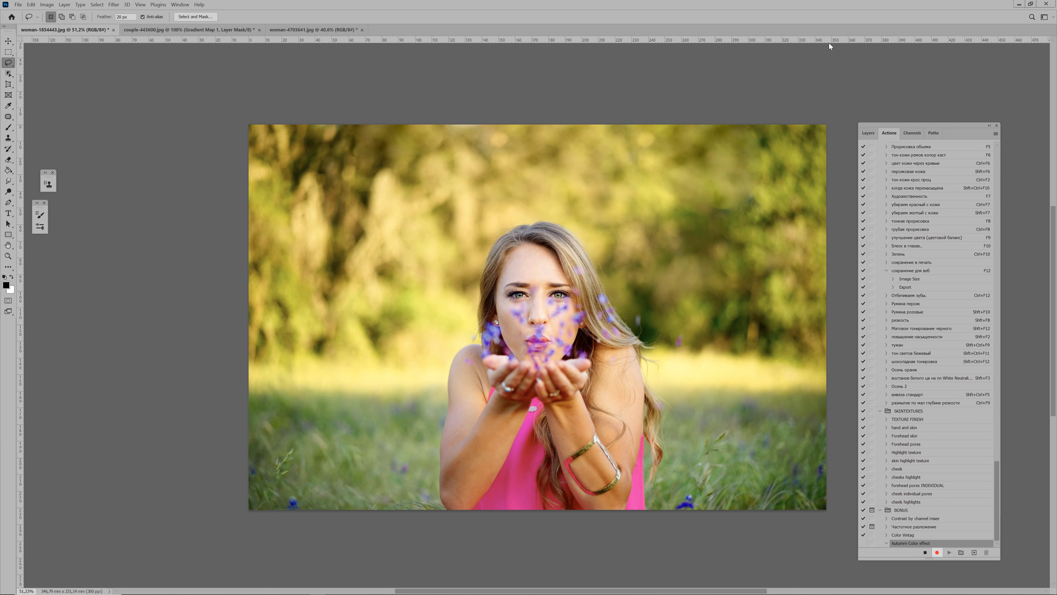
Add a Selective Color adjustment layer above the Background and slightly raise Magenta in the Reds
left_click(867, 132)
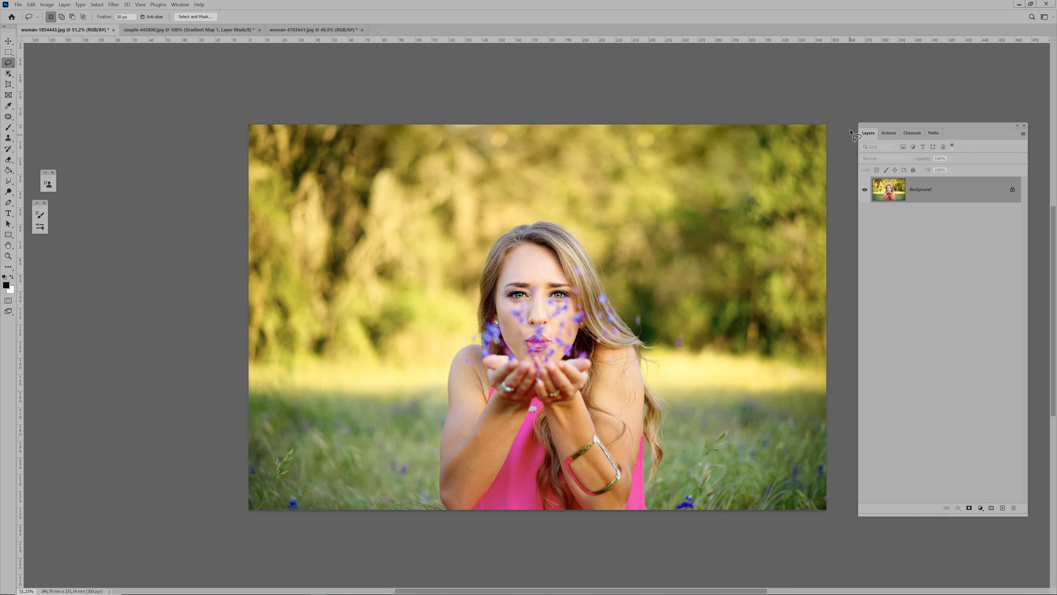
left_click(980, 507)
left_click(993, 503)
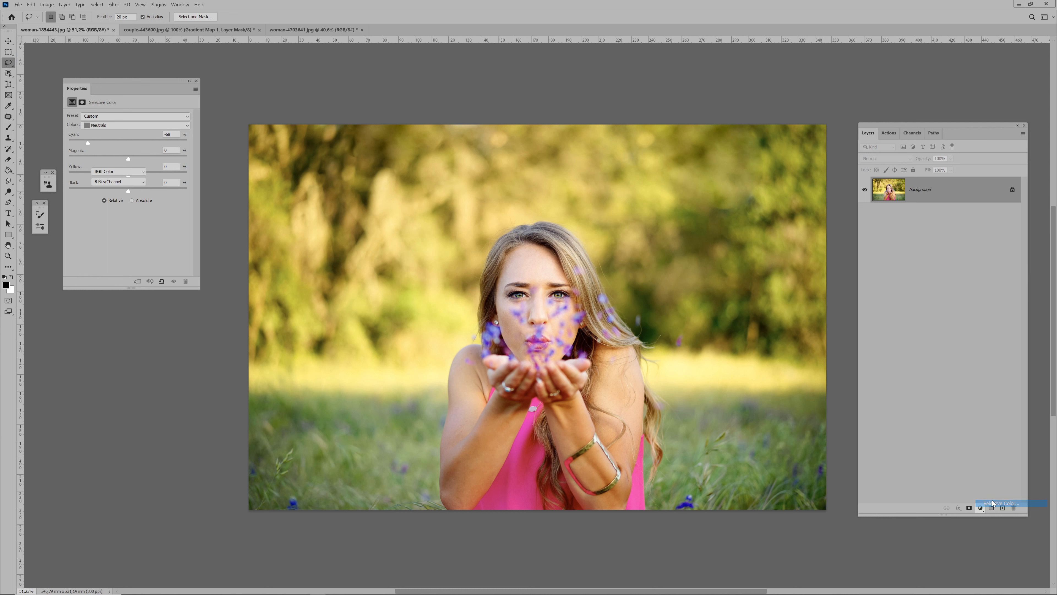
left_click(115, 126)
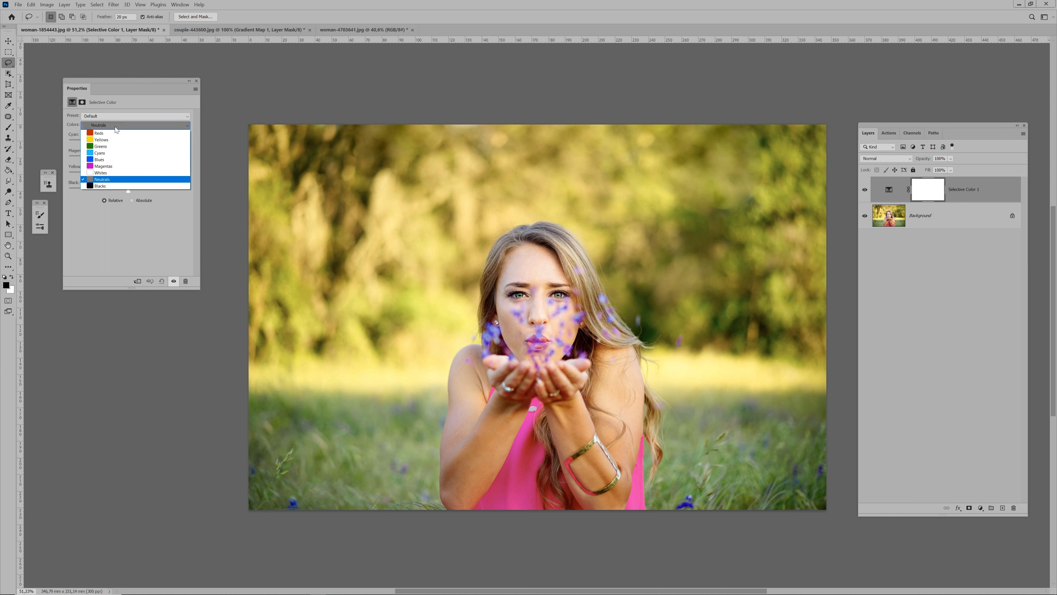
left_click(115, 132)
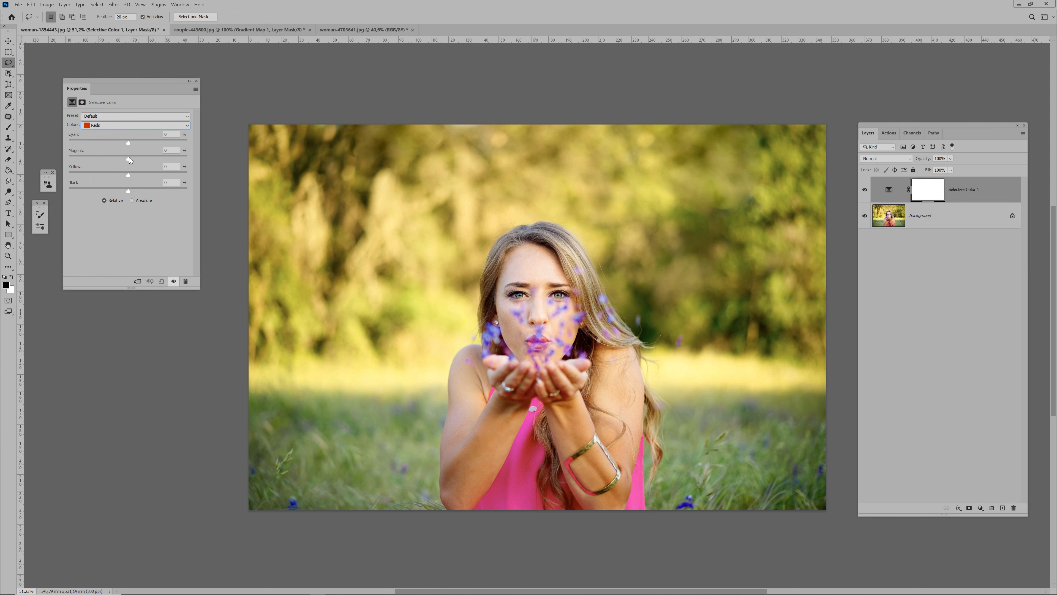
left_click_drag(129, 157, 139, 158)
Set the Yellows in the Selective Color adjustment to Cyan -87, Magenta +48, Yellow +46 and Black +21
left_click(123, 127)
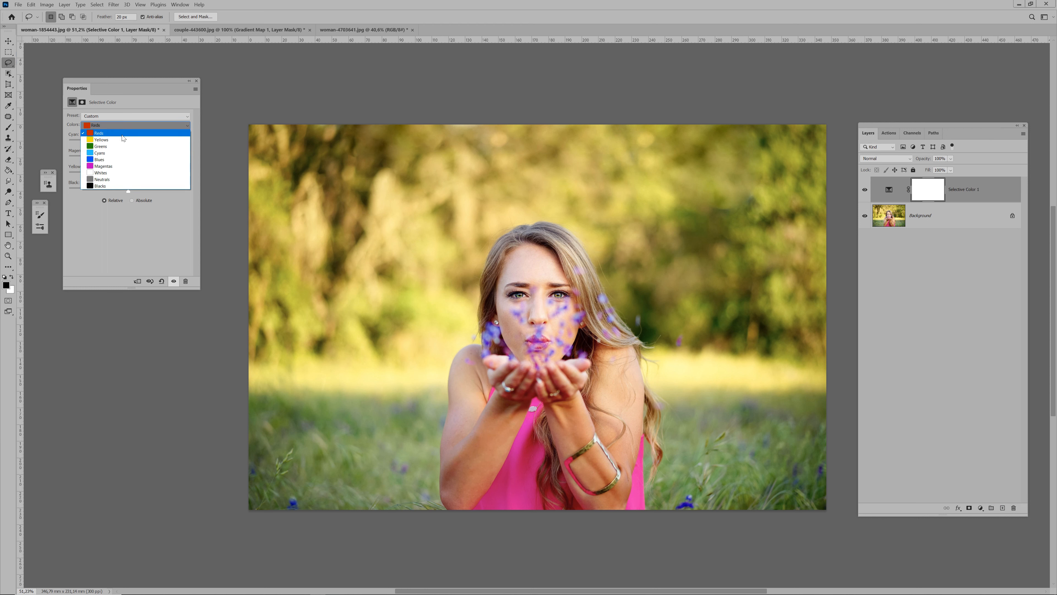
left_click(122, 139)
left_click_drag(127, 142, 87, 142)
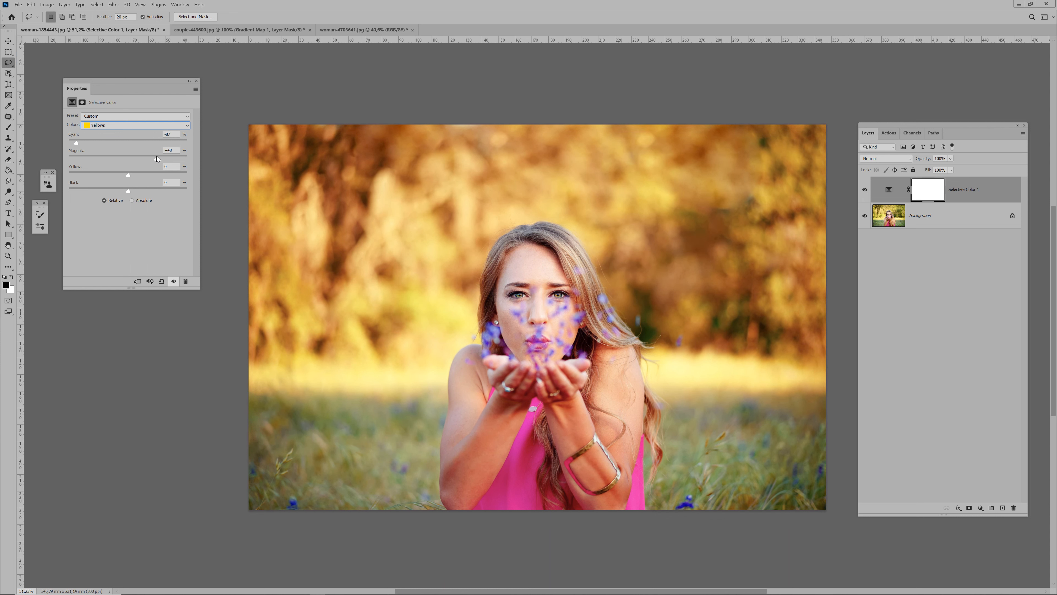
mouse_move(139, 176)
left_mouse_down()
mouse_move(165, 176)
mouse_move(142, 193)
left_mouse_up()
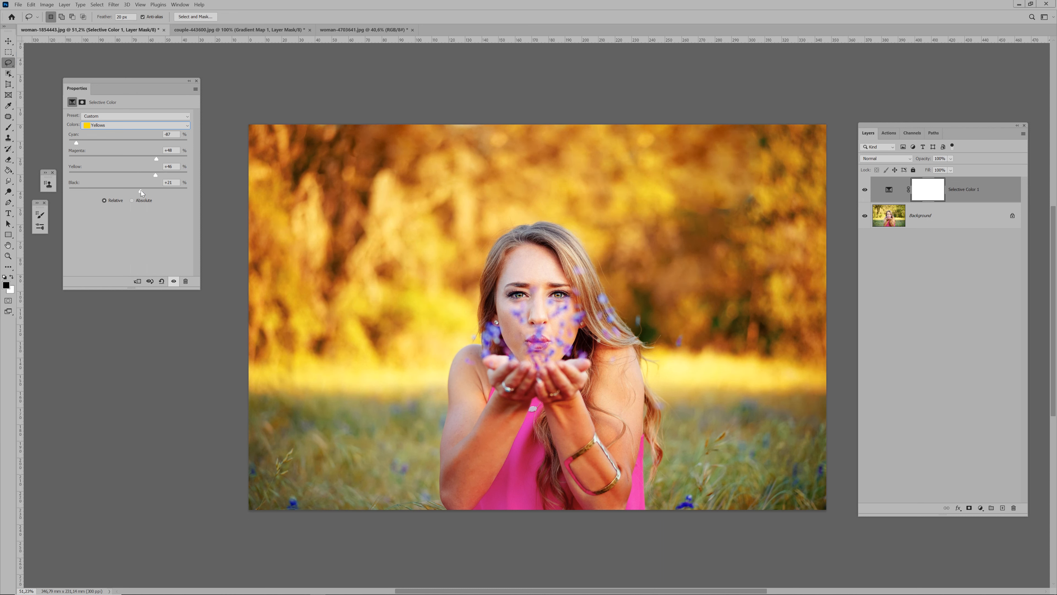
Set the Neutrals in the Selective Color adjustment to Cyan -16 and Black +9, then close its settings
left_click(126, 125)
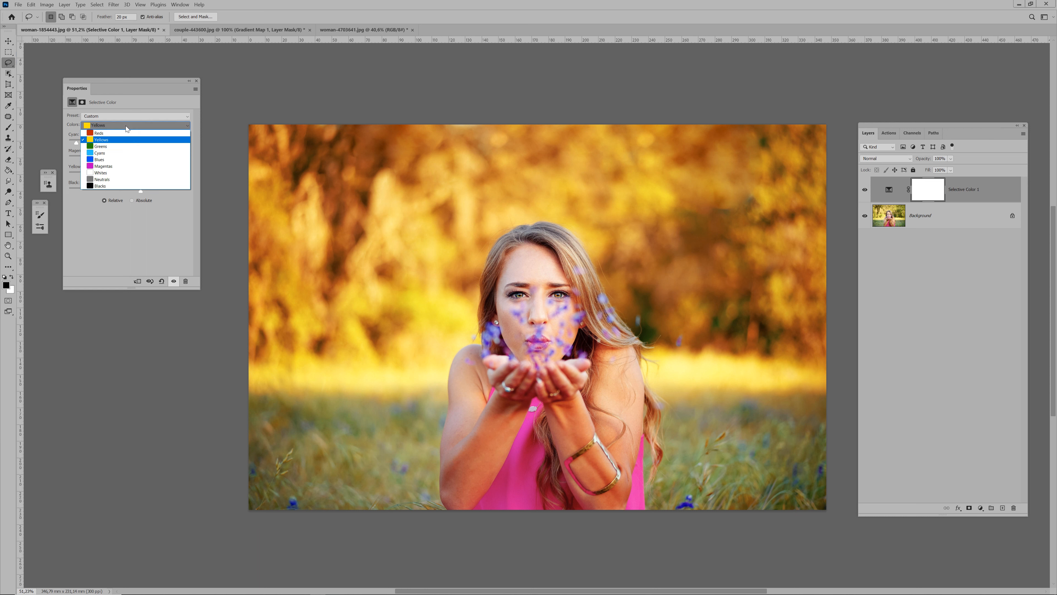
left_click(128, 179)
left_click_drag(130, 143, 109, 140)
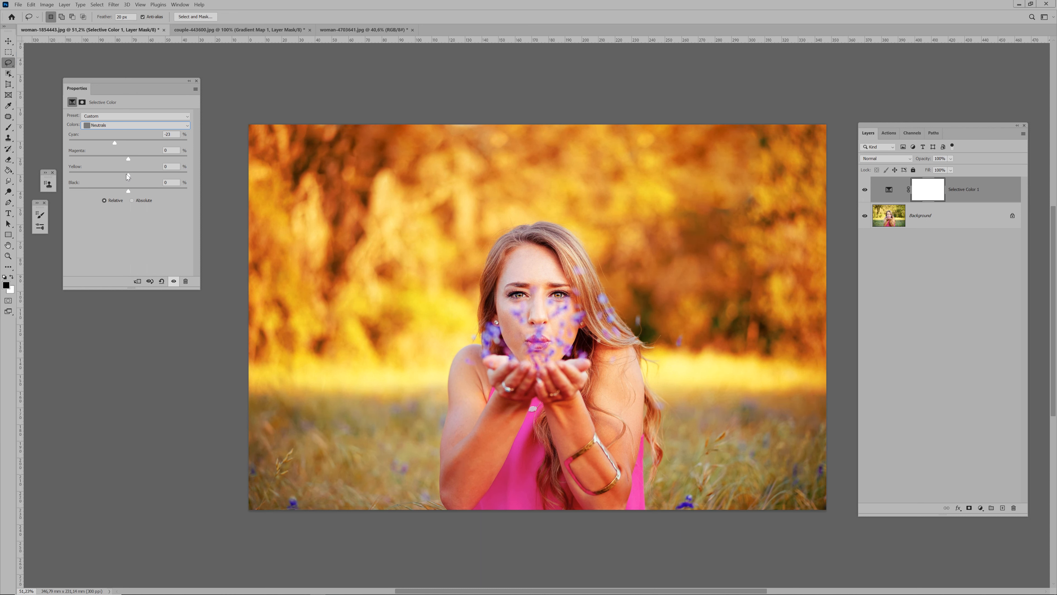
mouse_move(129, 192)
left_mouse_down()
mouse_move(142, 190)
mouse_move(110, 175)
mouse_move(127, 175)
left_mouse_up()
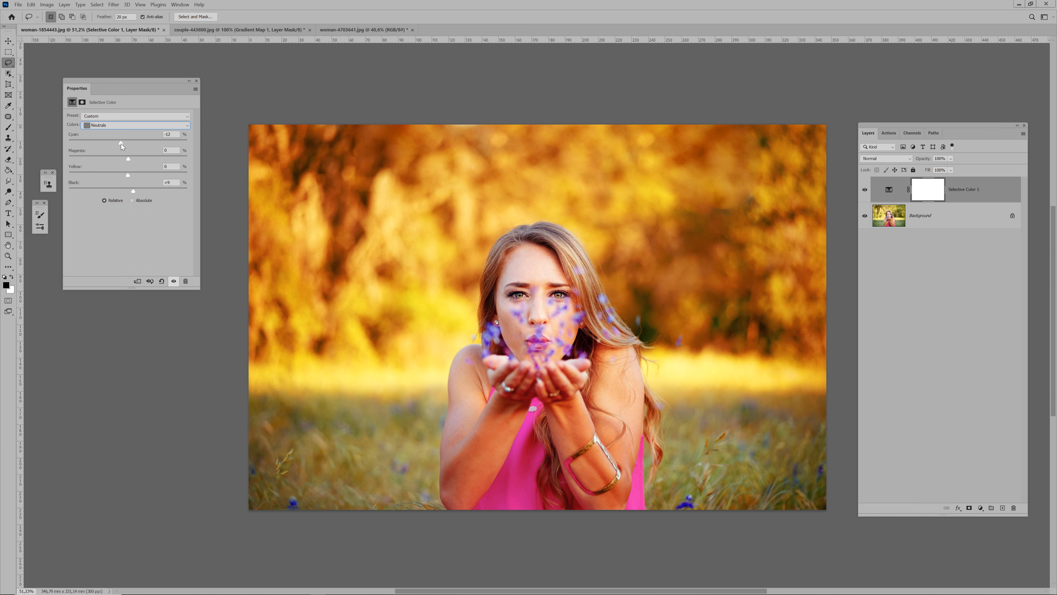
left_click_drag(120, 143, 118, 143)
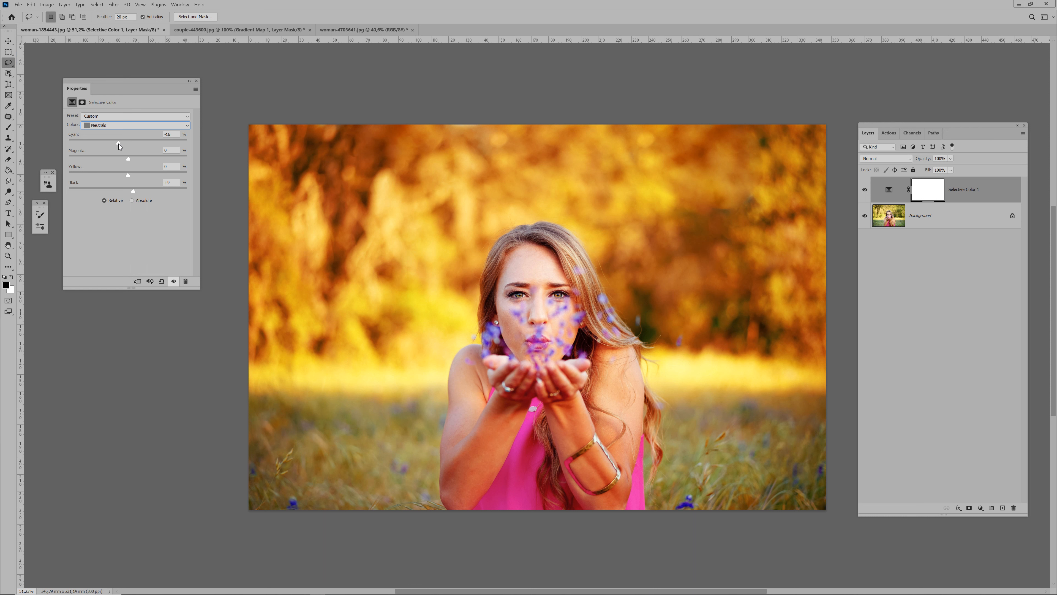
left_click(197, 82)
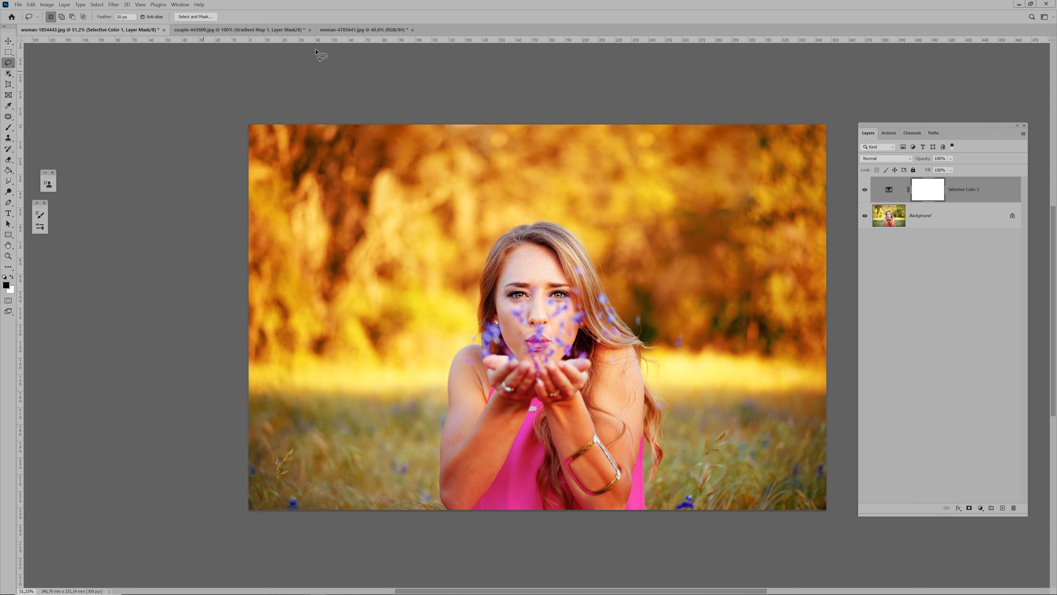
Stop recording the Autumn Color effect action
left_click(982, 508)
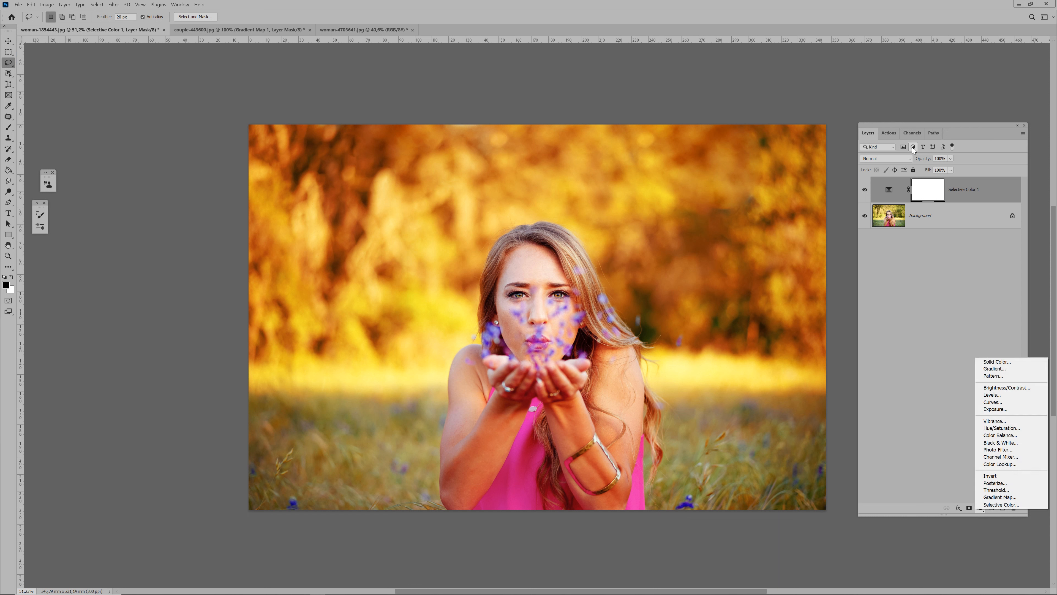
left_click(912, 134)
left_click(888, 131)
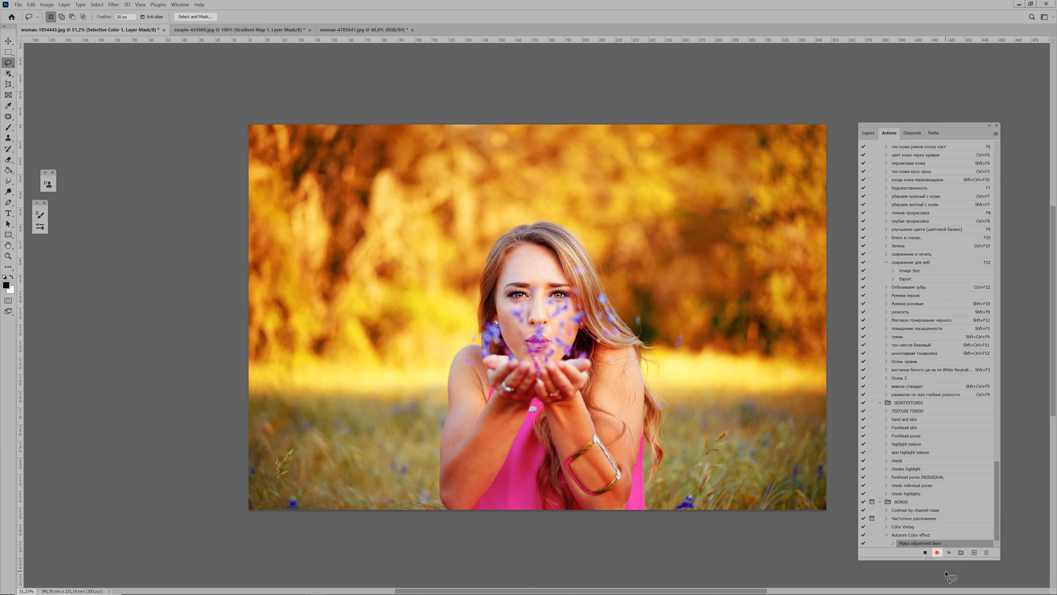
left_click(926, 555)
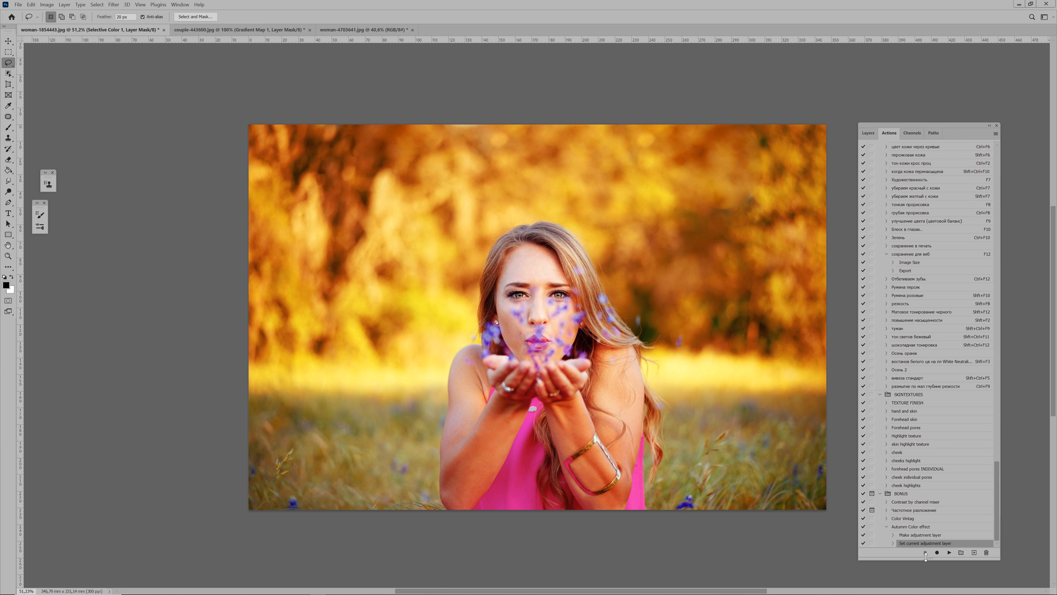
Paint the woman's face, hair, arms and body black on the Selective Color mask with an enlarged soft brush
left_click(869, 133)
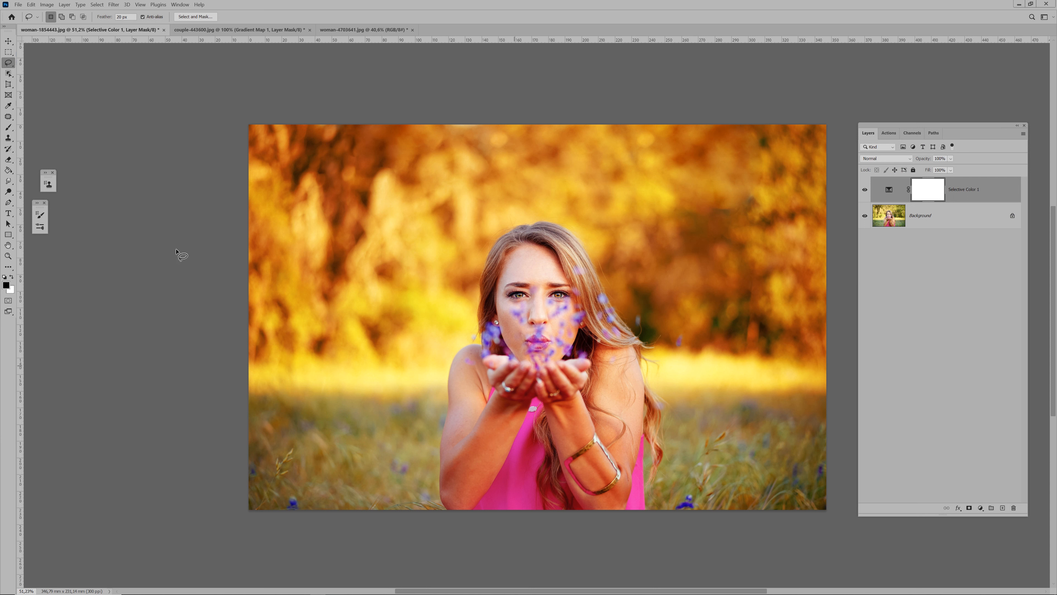
left_click(11, 130)
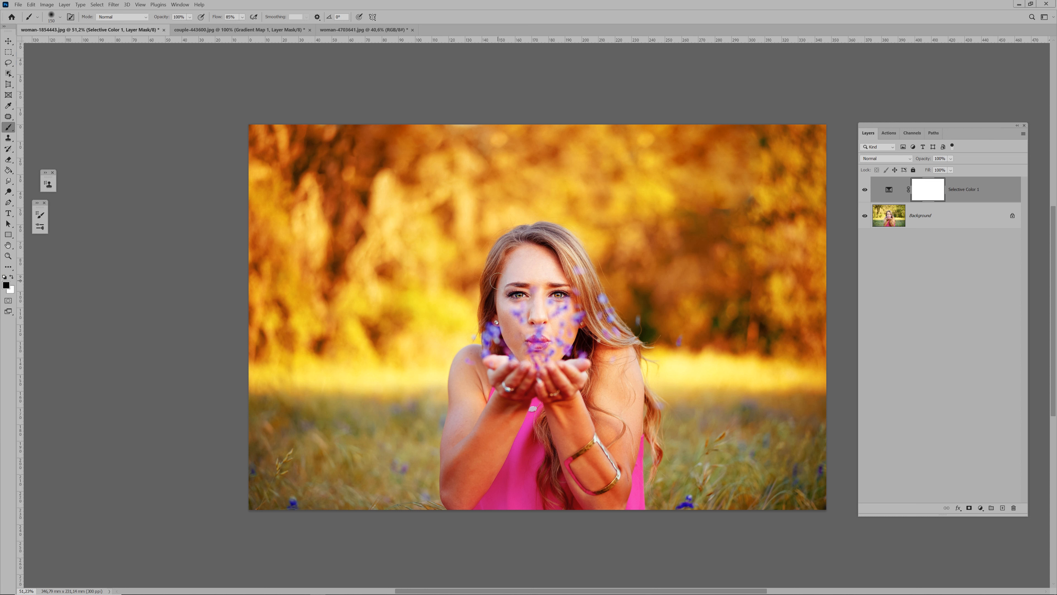
key("]")
key("]")
key("]")
key("]")
key("]")
key("]")
left_click(528, 274)
mouse_move(526, 275)
left_mouse_down()
mouse_move(525, 312)
mouse_move(509, 311)
mouse_move(534, 255)
left_mouse_up()
mouse_move(601, 478)
left_mouse_down()
mouse_move(612, 484)
mouse_move(587, 457)
mouse_move(487, 369)
mouse_move(480, 516)
mouse_move(492, 524)
mouse_move(514, 441)
mouse_move(520, 470)
left_mouse_up()
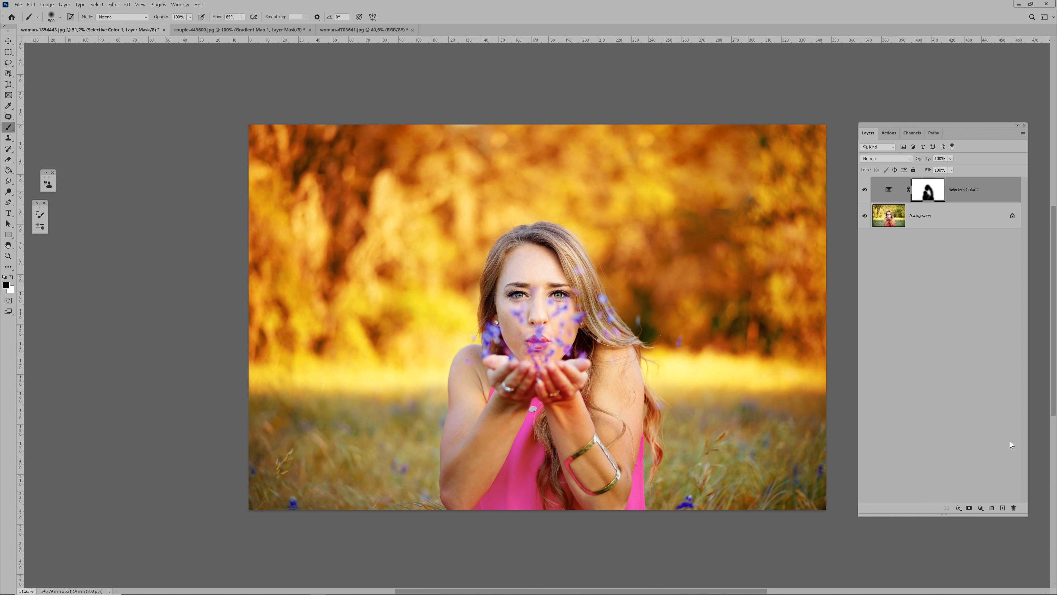
Add a Gradient Map adjustment layer using the black-to-white preset from the Basics group
left_click(981, 508)
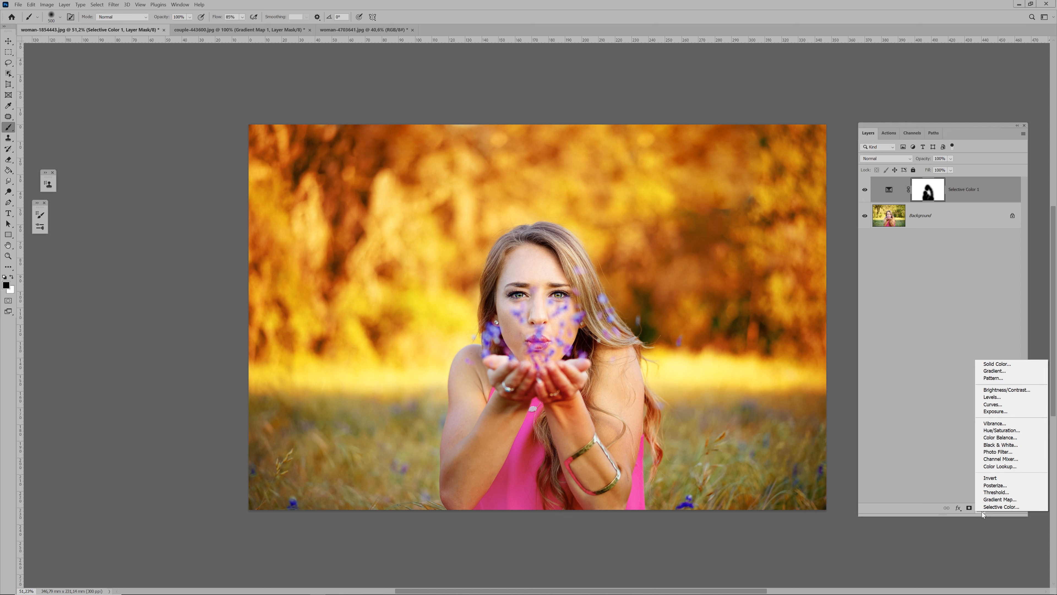
left_click(997, 499)
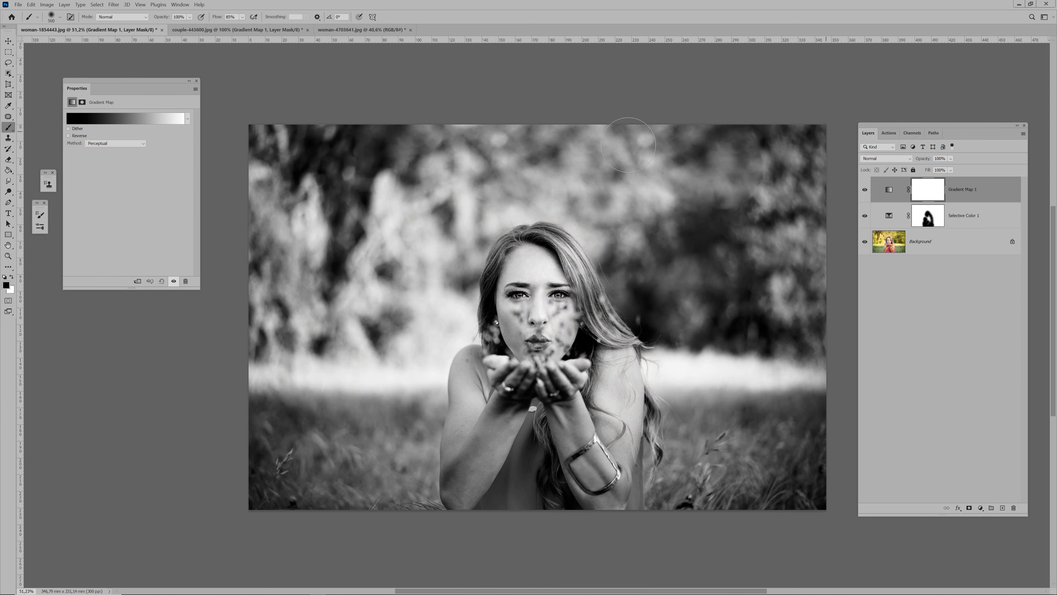
left_click(94, 120)
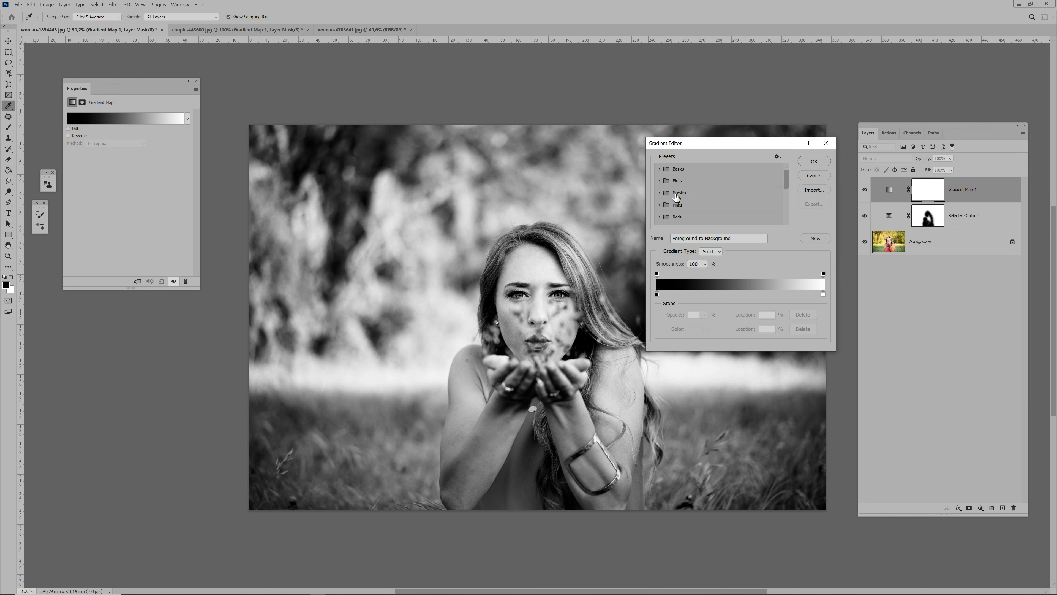
left_click(659, 168)
left_click(670, 182)
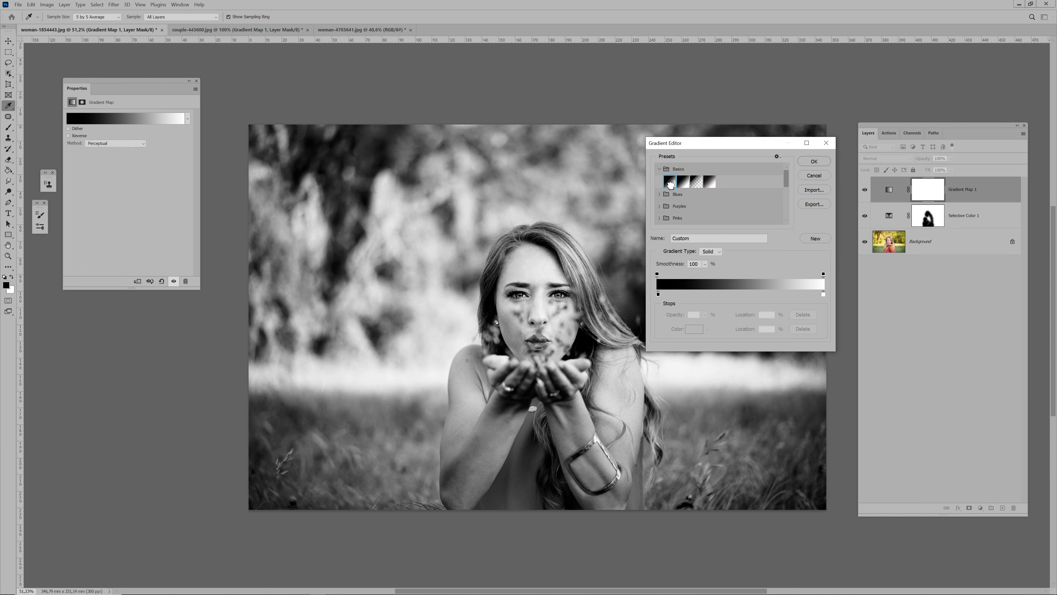
left_click(814, 162)
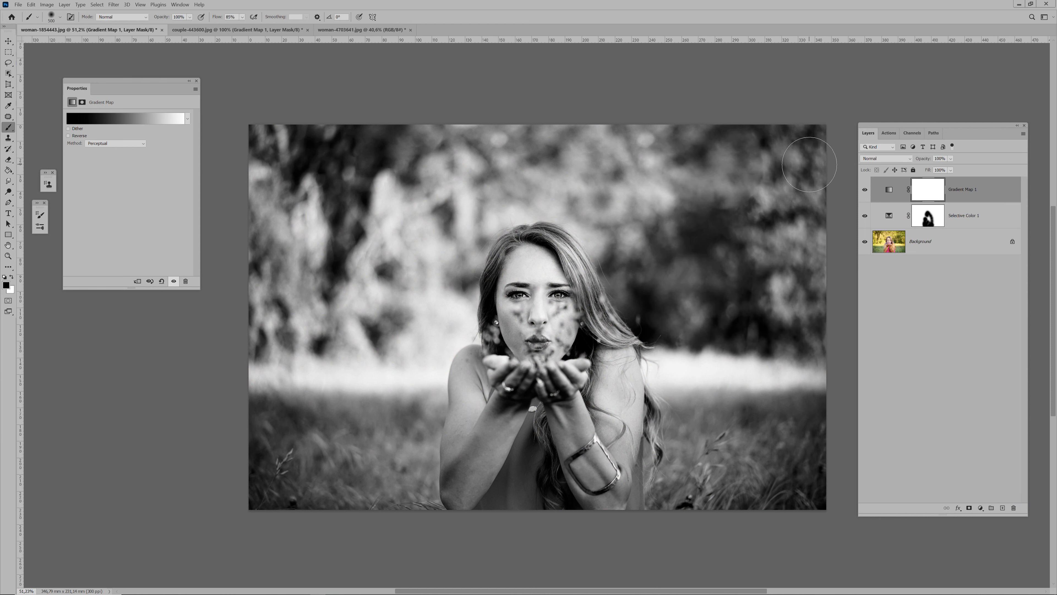
Set the Gradient Map layer's blend mode to Soft Light and its opacity to 26%
left_click(885, 158)
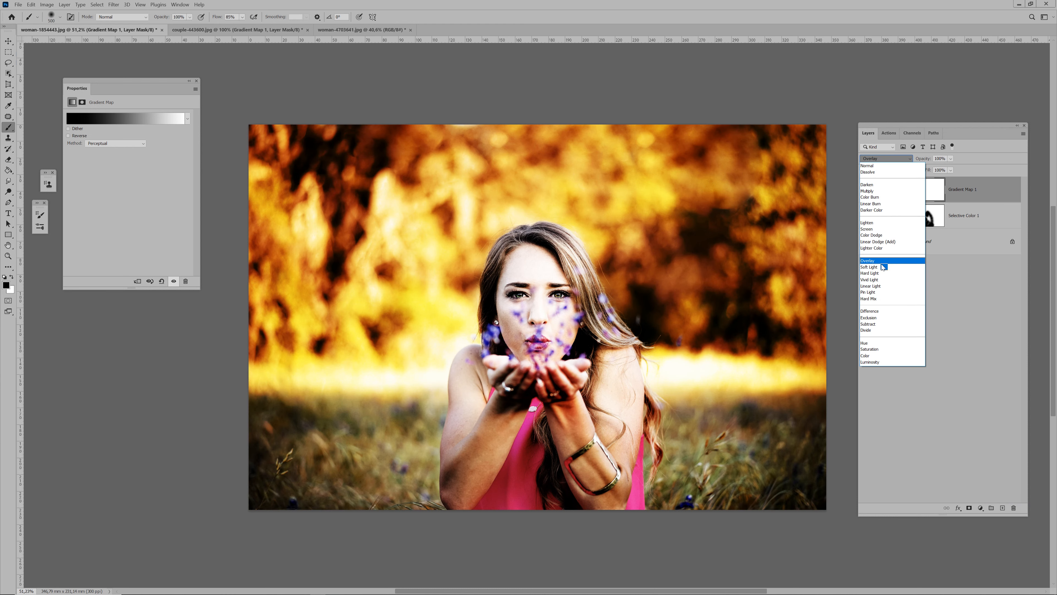
left_click(883, 267)
left_click(951, 158)
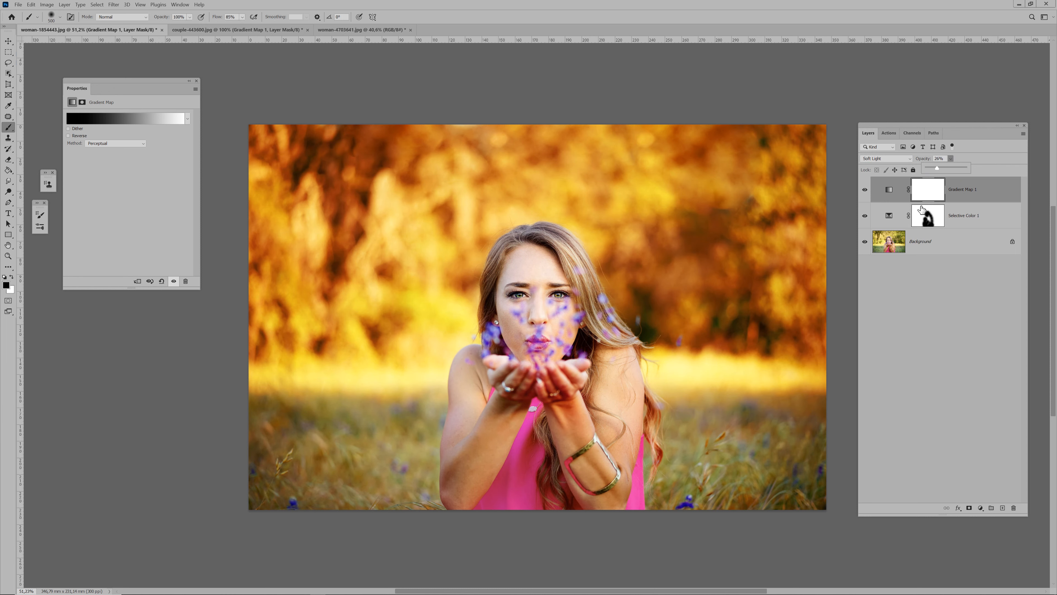
Compare the photo before and after by hiding and reshowing every layer except the Background
left_click(917, 253)
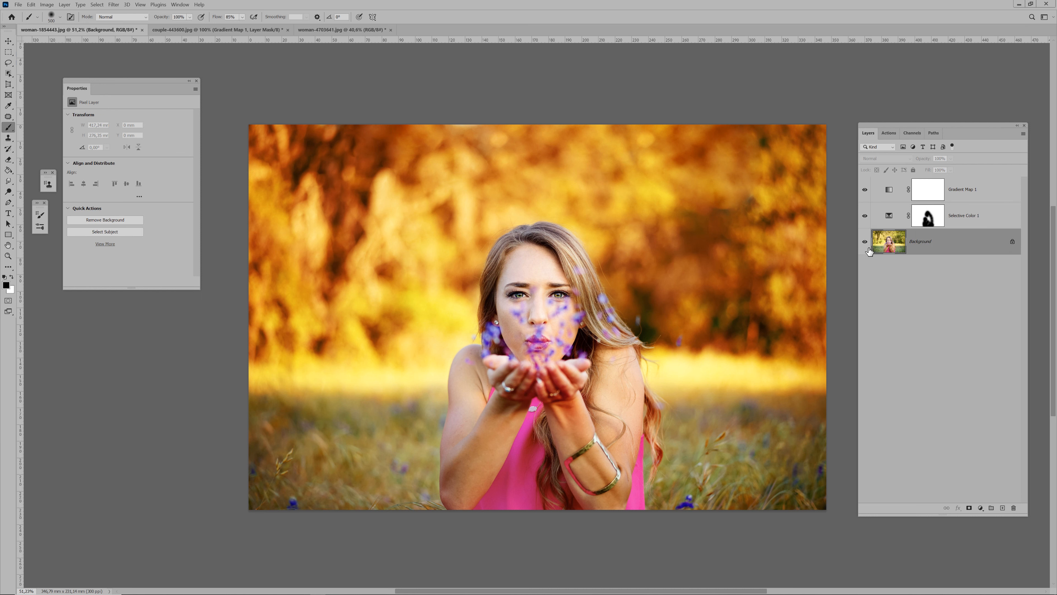
left_click(865, 243, "alt")
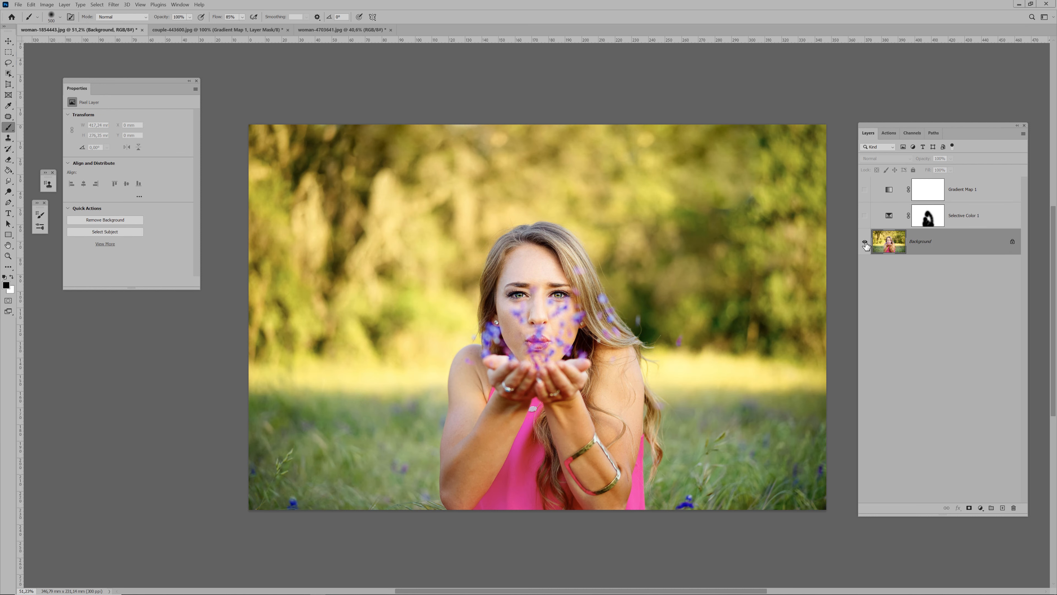
left_click(865, 243, "alt")
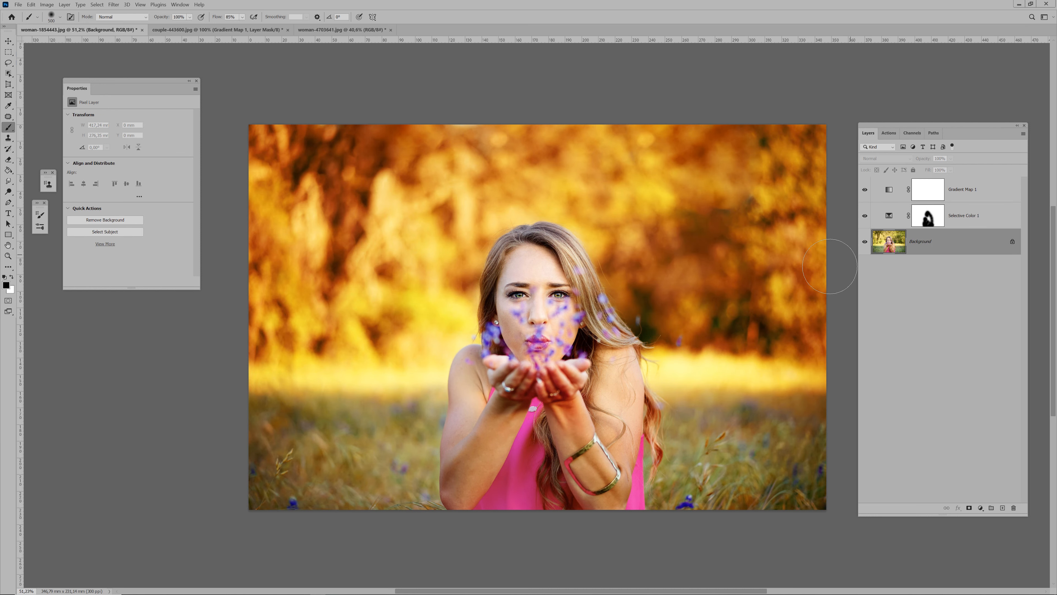
Switch to the couple-443600.jpg photo and run the Autumn Color effect action on it
key("ctrl+Tab")
left_click(890, 133)
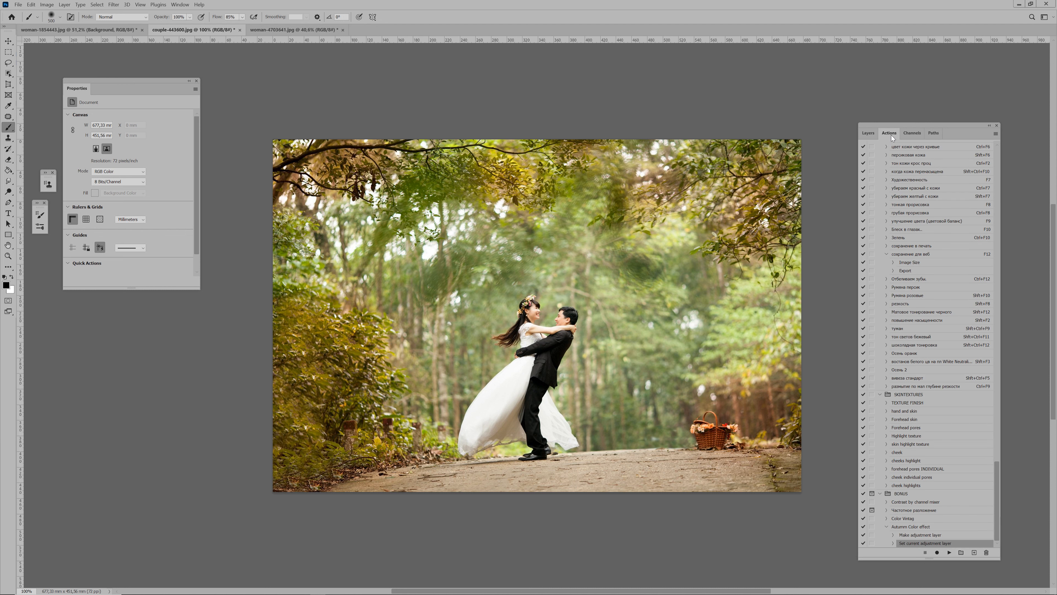
left_click(923, 528)
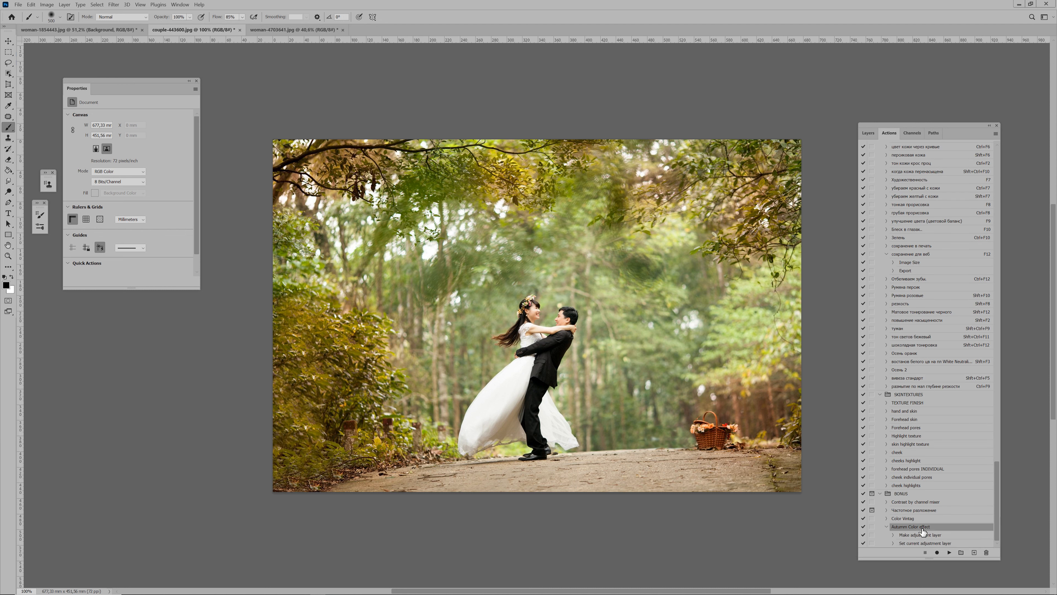
left_click(949, 552)
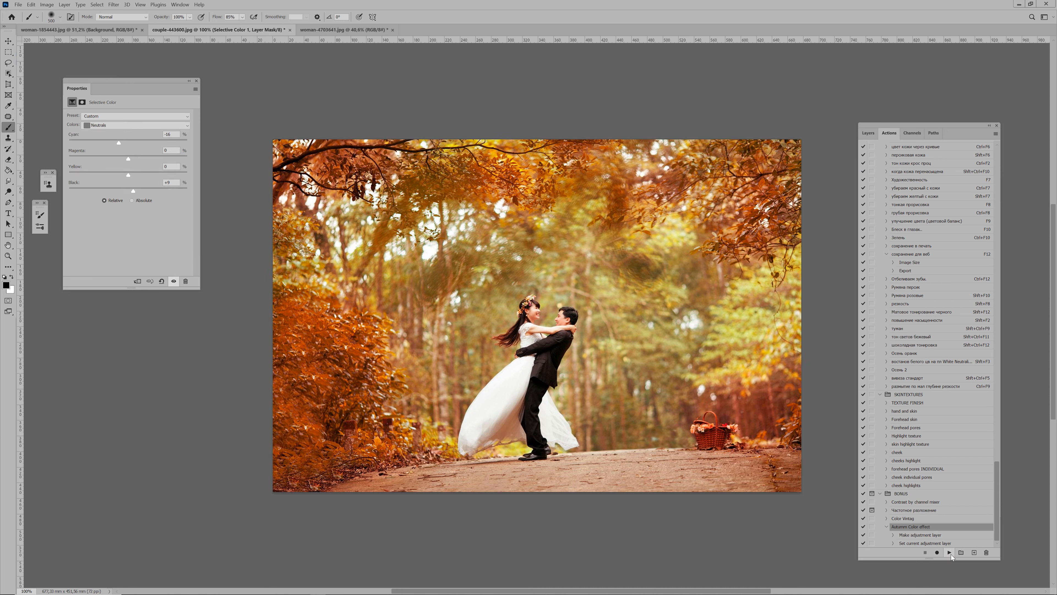
Reduce the brush size and fine-tune the Yellow and Magenta amounts for the Yellows in the couple photo's Selective Color layer
left_click(865, 134)
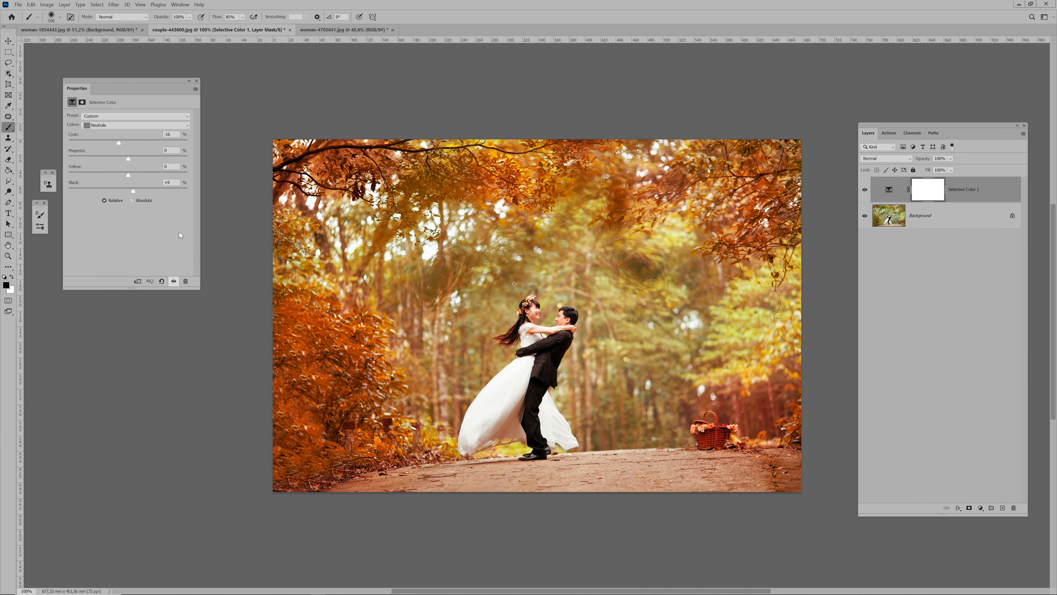
key("[")
key("[")
left_click(120, 126)
left_click(117, 137)
left_click_drag(156, 177, 152, 176)
left_click_drag(151, 177, 163, 158)
Fine-tune Black and lower the Yellow amount for the Neutrals in the couple photo's Selective Color layer
left_click(129, 127)
left_click(135, 176)
mouse_move(134, 191)
left_mouse_down()
mouse_move(147, 190)
mouse_move(135, 192)
left_mouse_up()
left_click_drag(127, 174, 114, 173)
Select the Selective Color layer's mask and confirm black (000000) as the foreground color
left_click(926, 195)
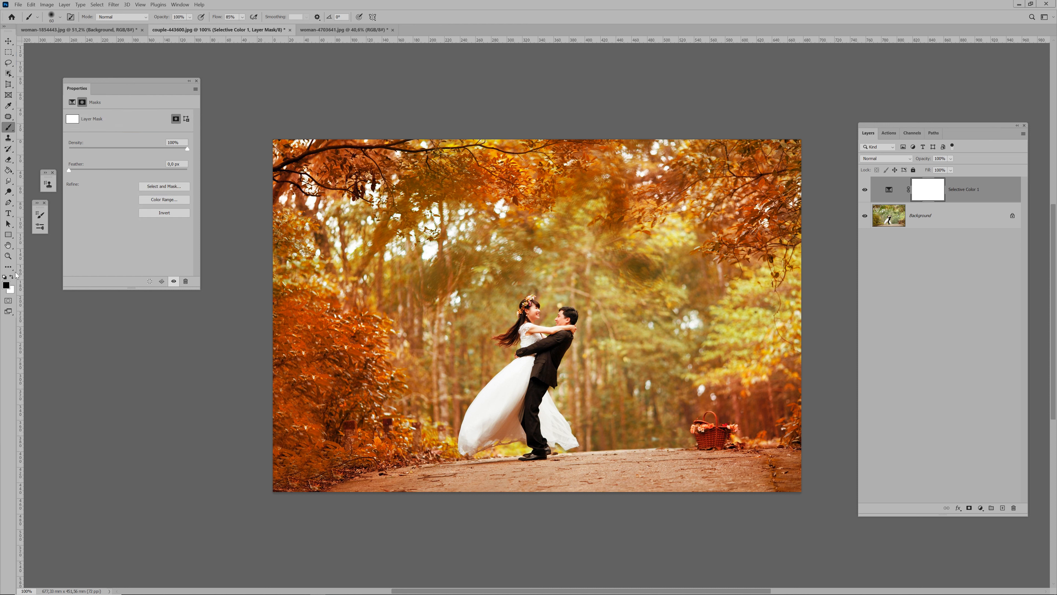
left_click(8, 288)
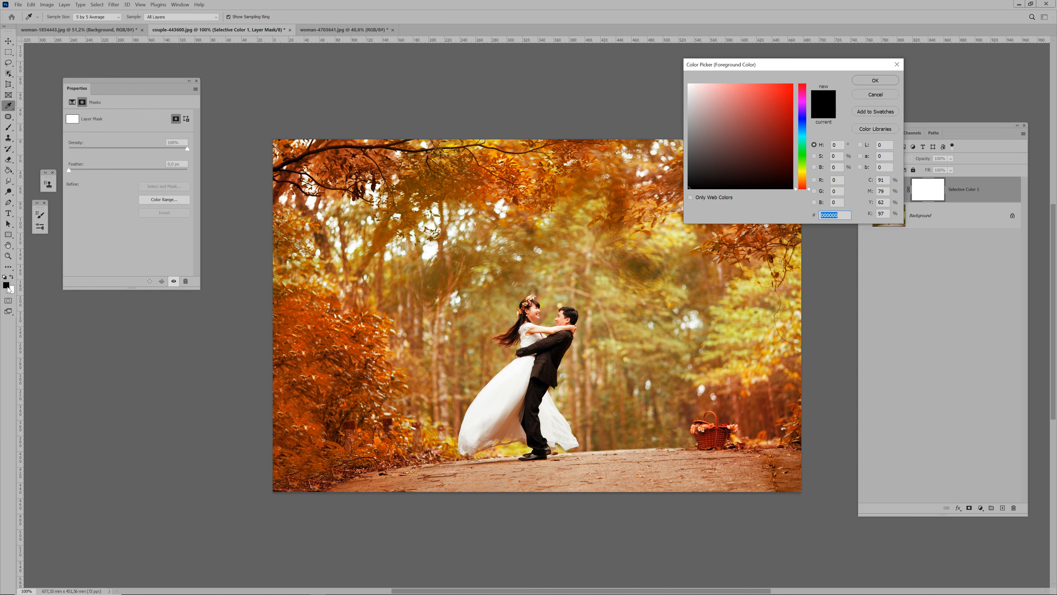
left_click(875, 79)
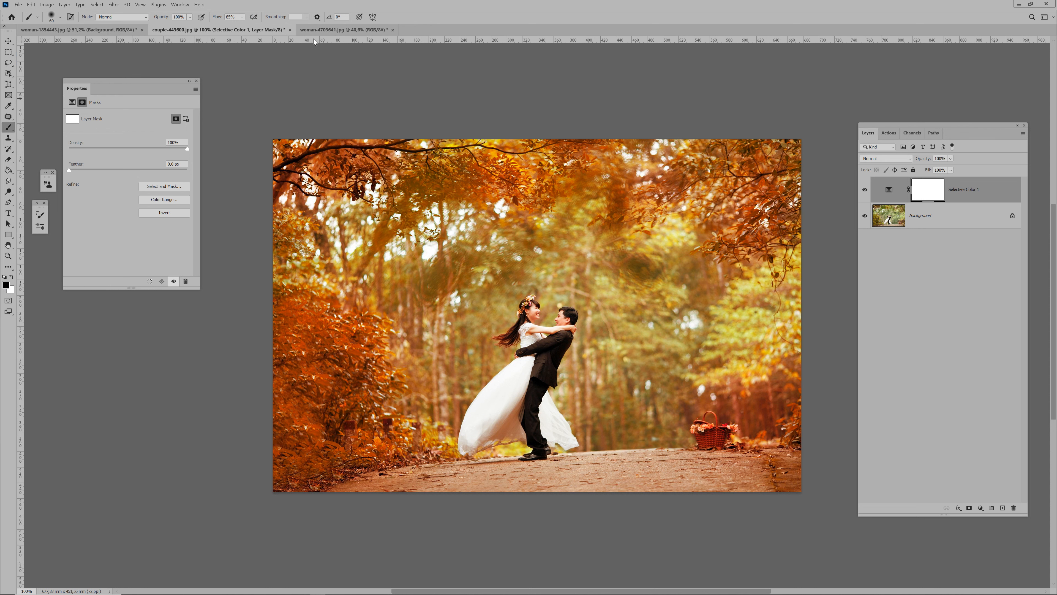
Lower the brush flow to 59% and paint black on the Selective Color mask over the couple's heads, hair and upper bodies
left_click(243, 17)
left_click(242, 28)
left_click(533, 311)
left_click_drag(506, 340, 531, 342)
key("bracketleft")
key("bracketright")
left_click_drag(555, 350, 530, 403)
Paint black on the Selective Color mask over the wedding dress, the groom's legs and the picnic basket, adjusting the brush size to fit
key("bracketright")
key("bracketright")
key("bracketright")
key("bracketright")
mouse_move(521, 367)
left_mouse_down()
mouse_move(481, 431)
mouse_move(527, 415)
mouse_move(497, 437)
mouse_move(522, 419)
mouse_move(506, 428)
mouse_move(530, 385)
mouse_move(521, 417)
mouse_move(529, 408)
mouse_move(536, 437)
left_mouse_up()
key("bracketleft")
key("bracketleft")
left_click_drag(468, 447, 469, 451)
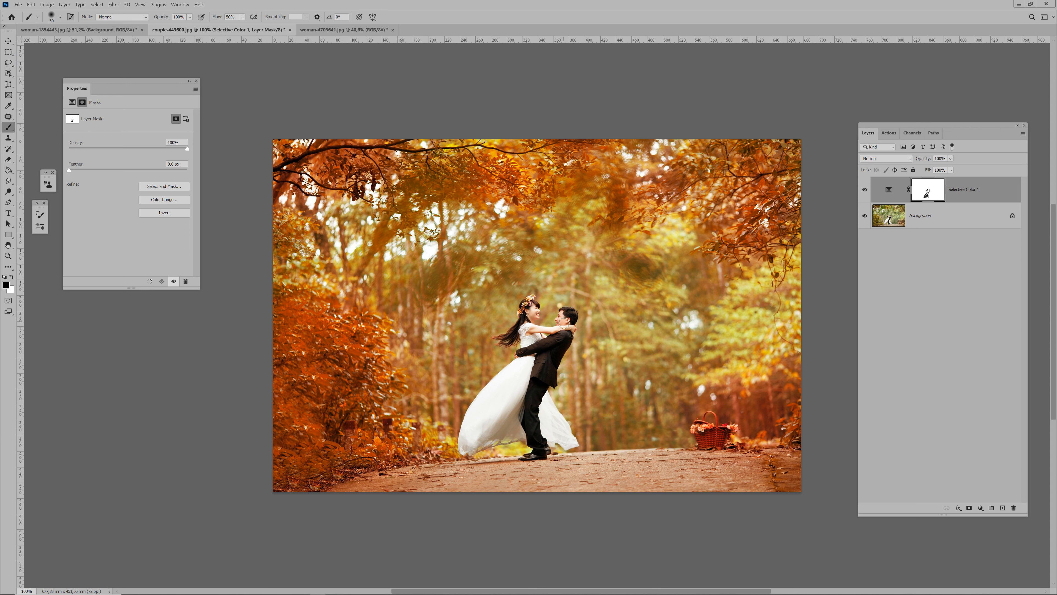
key("bracketright")
mouse_move(714, 437)
left_mouse_down()
mouse_move(707, 428)
mouse_move(723, 433)
mouse_move(699, 427)
left_mouse_up()
Add a Gradient Map adjustment layer above the Selective Color layer, blended in Soft Light at 27% opacity
left_click(980, 508)
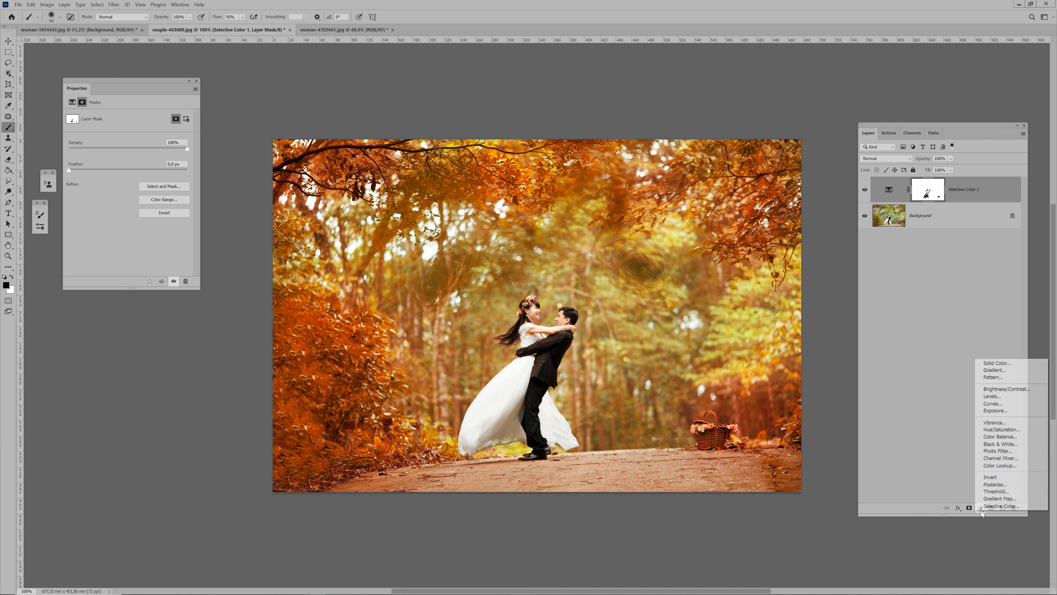
left_click(991, 499)
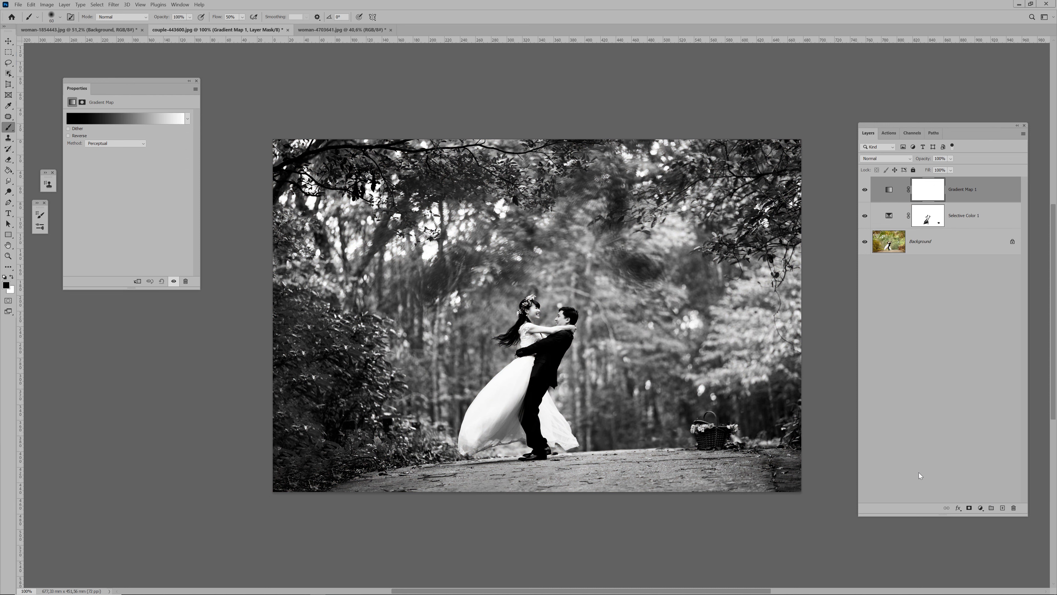
left_click(885, 160)
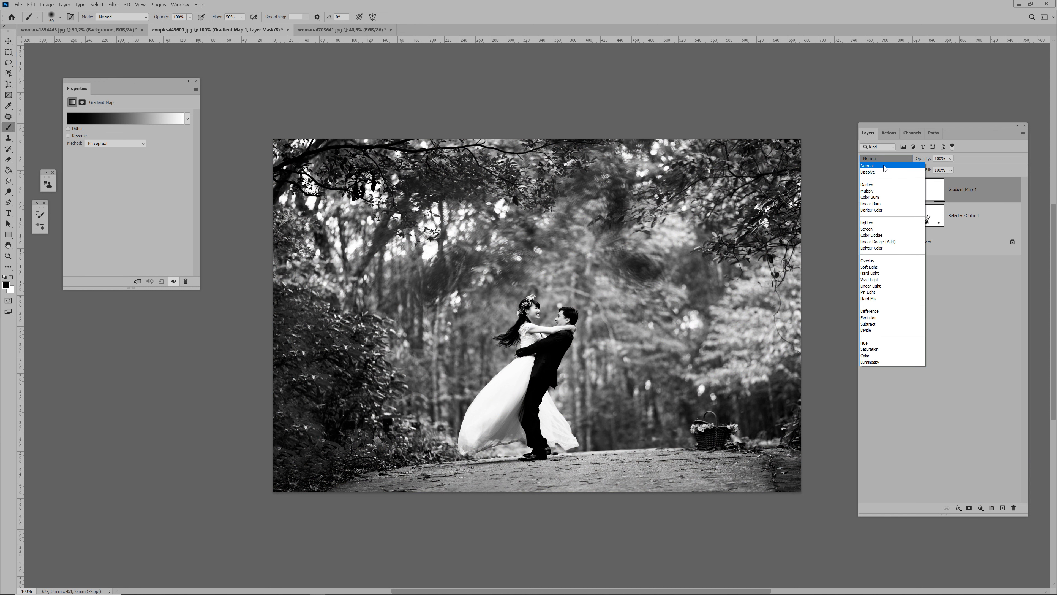
left_click(886, 262)
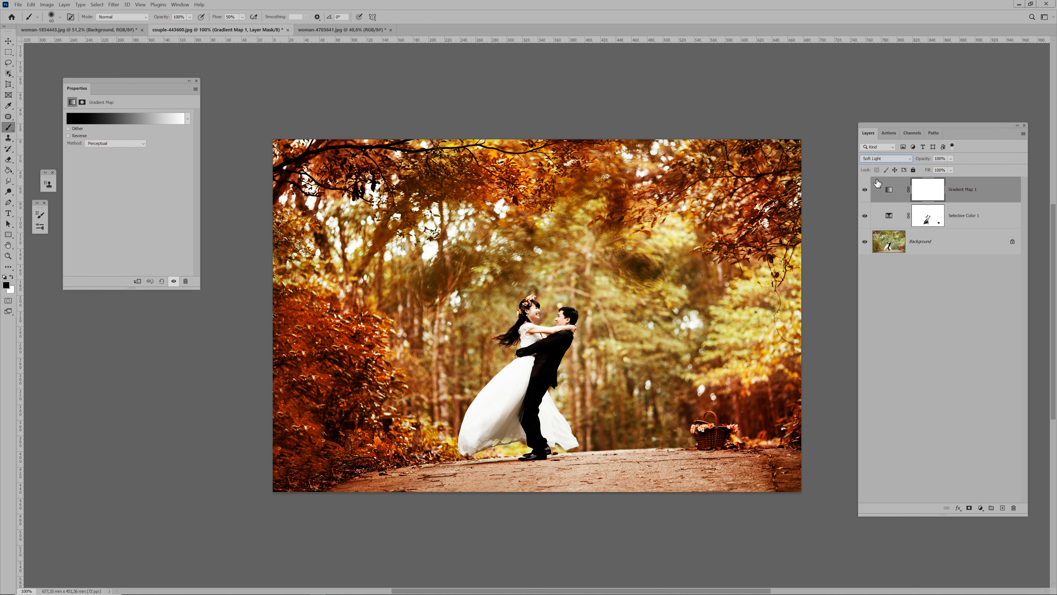
left_click(950, 159)
left_click_drag(966, 167, 927, 171)
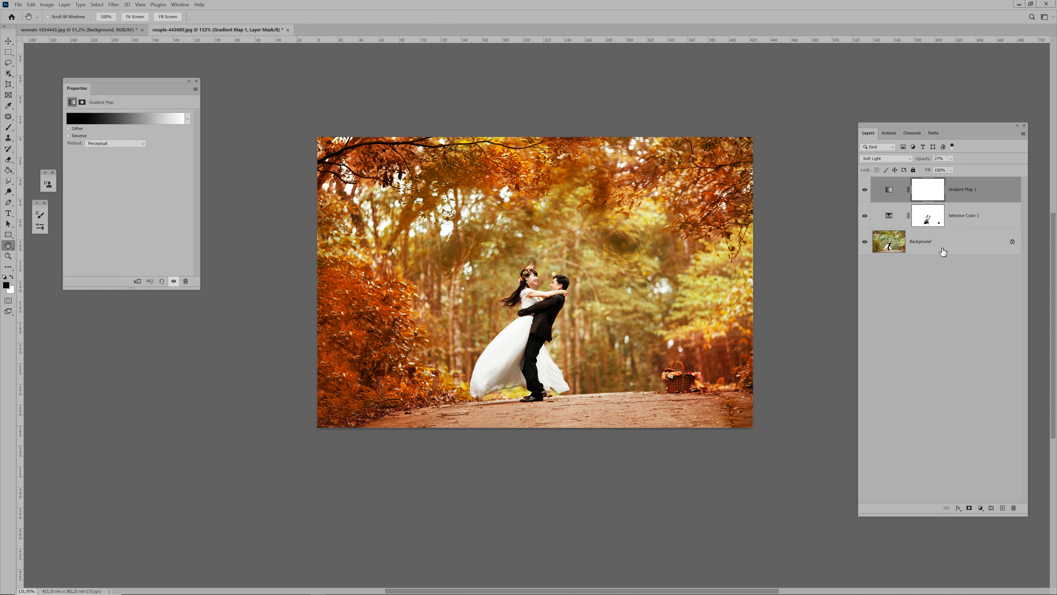
Compare the before and after of the couple photo and of woman-1854443.jpg by toggling the adjustments' visibility from the Background layer
left_click(894, 250)
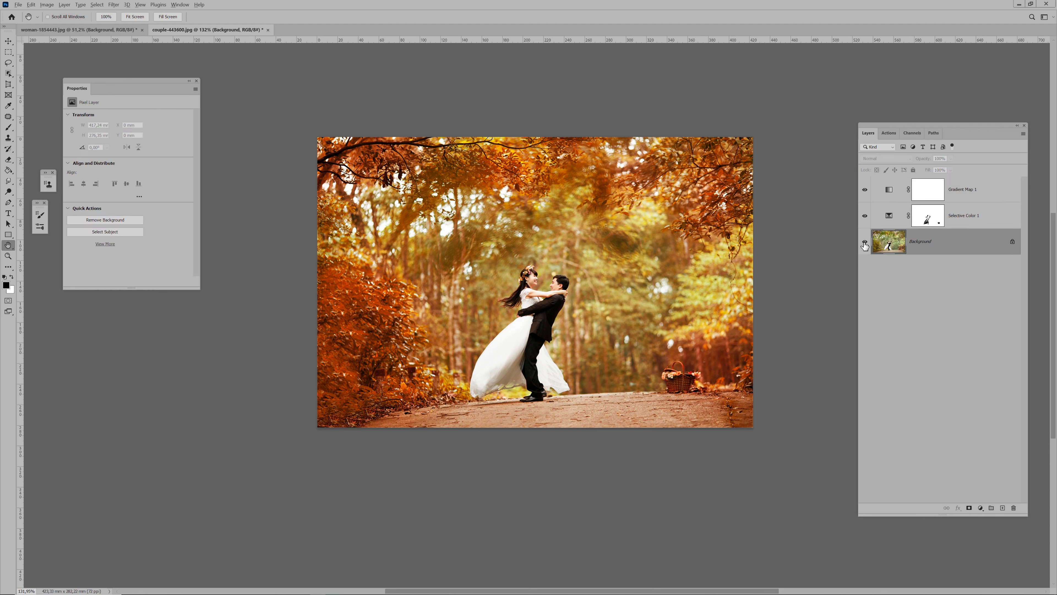
left_click(865, 243, "alt")
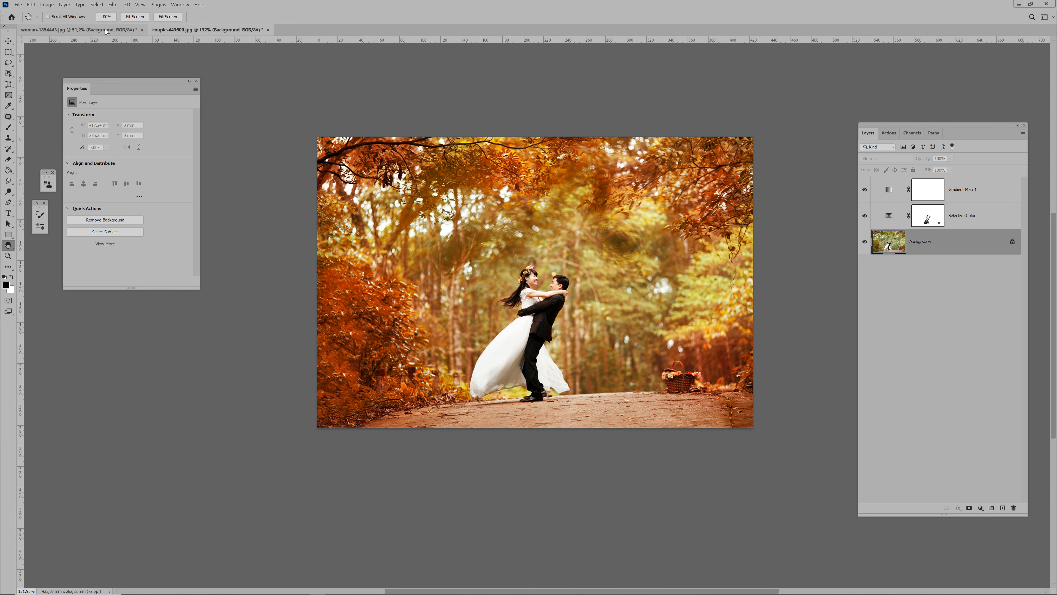
left_click(79, 30)
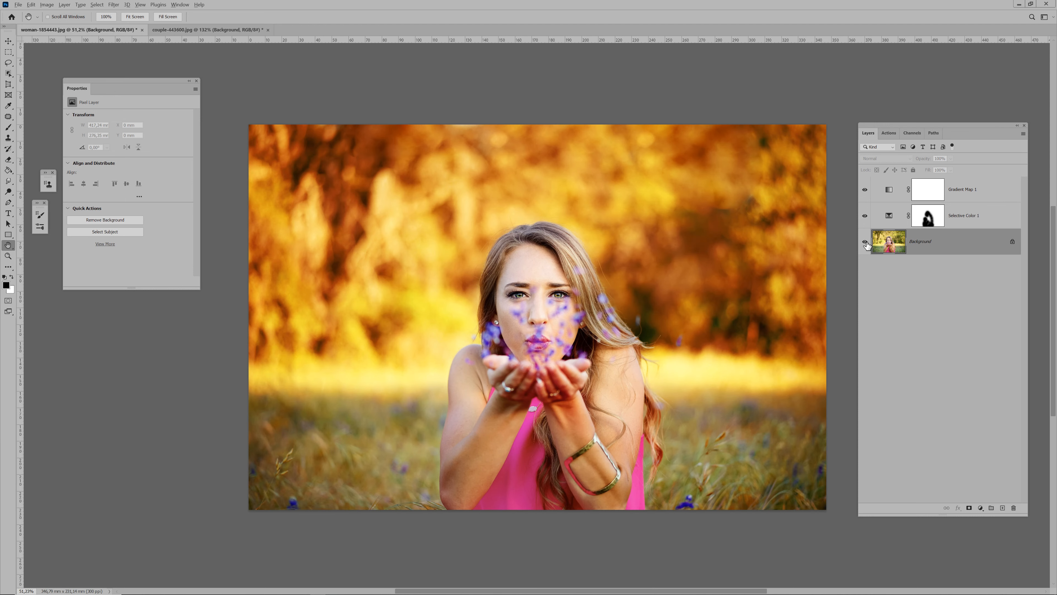
left_click(865, 242, "alt")
left_click(865, 243, "alt")
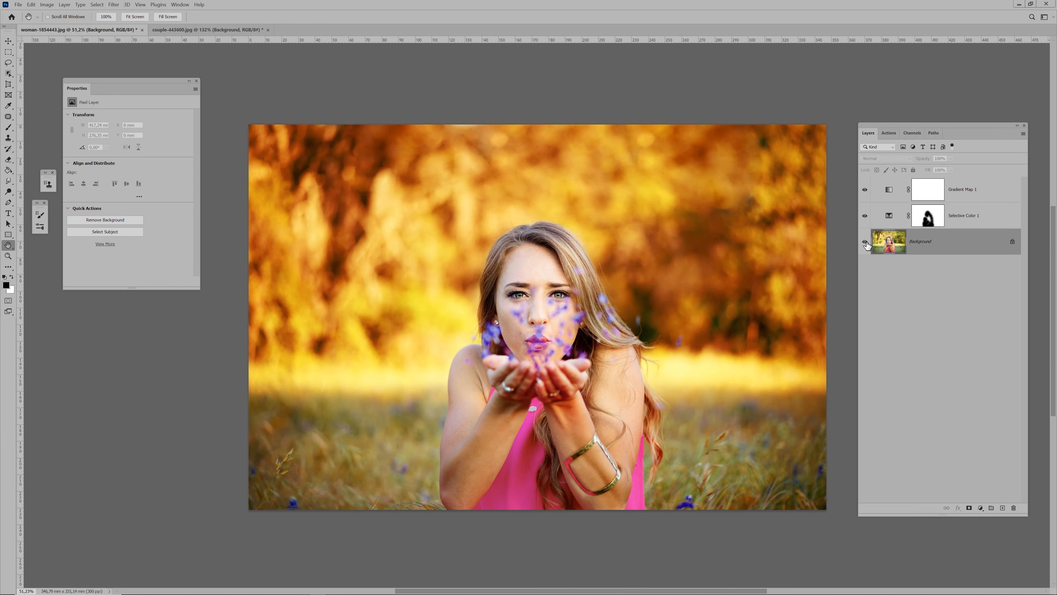